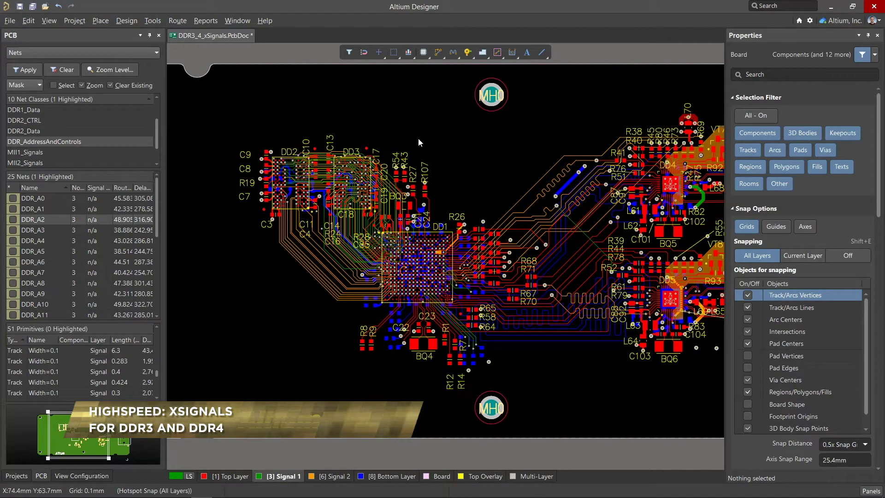
Step: Highlight the DDR1_Data, DDR2_Data and DDR_AddressAndControls net classes in turn to examine their routing between DD1, DD2 and DD3
{"action": "scroll", "coordinate": [325, 186], "scroll_direction": "up", "scroll_amount": 4, "text": "ctrl"}
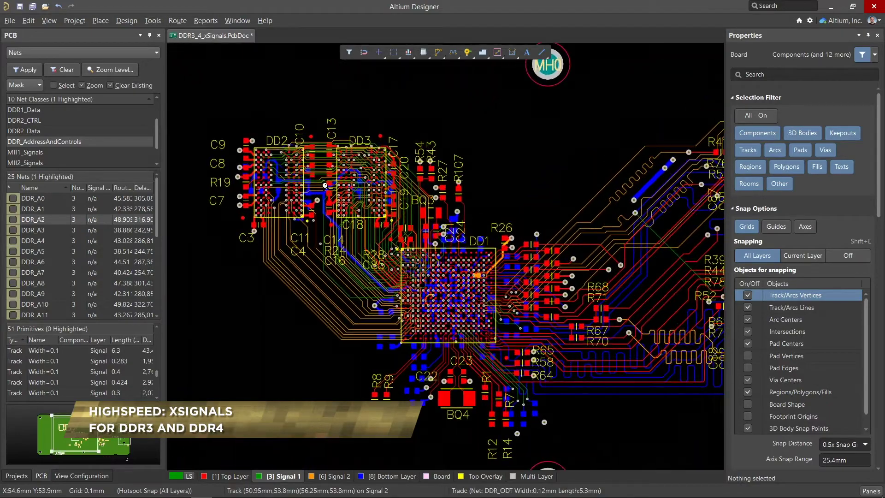
{"action": "scroll", "coordinate": [324, 185], "scroll_direction": "up", "scroll_amount": 3, "text": "ctrl"}
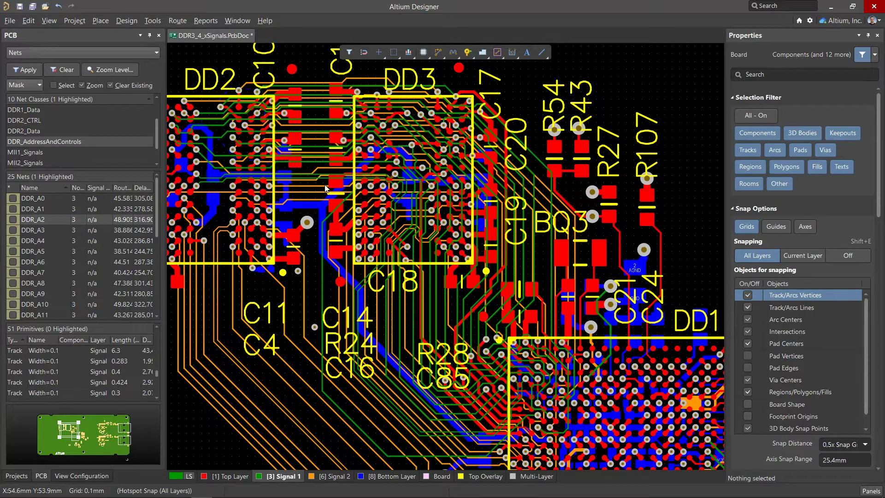
{"action": "right_click_drag", "start_coordinate": [330, 194], "coordinate": [373, 208]}
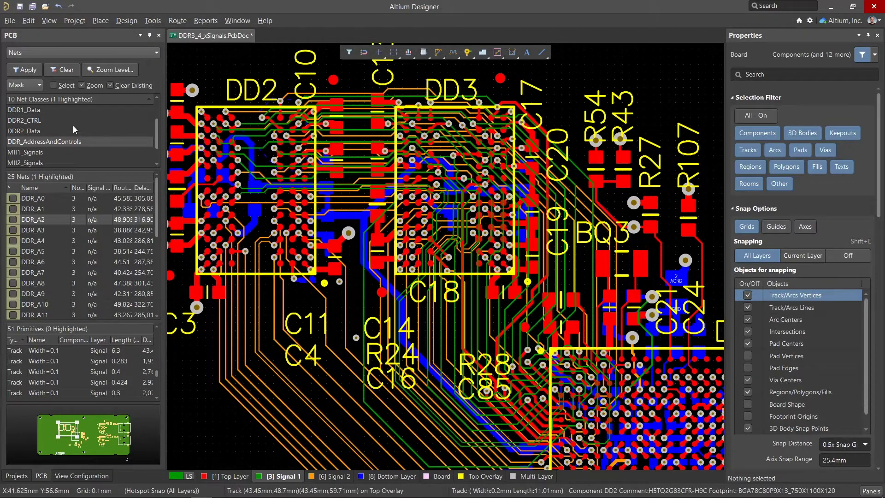
{"action": "left_click", "coordinate": [40, 109]}
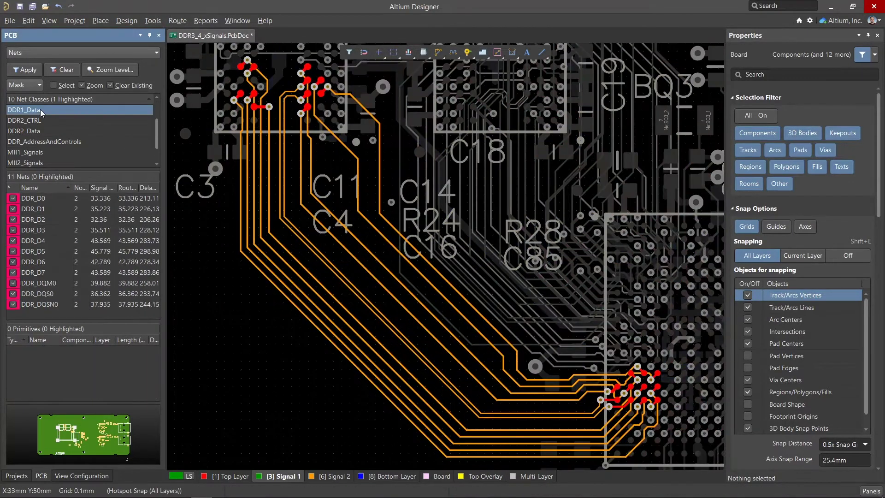
{"action": "left_click", "coordinate": [37, 130]}
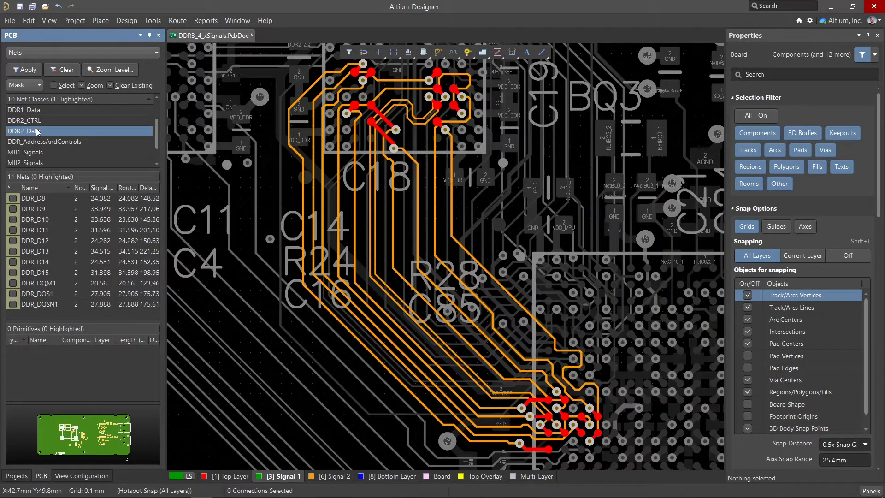
{"action": "left_click", "coordinate": [34, 142]}
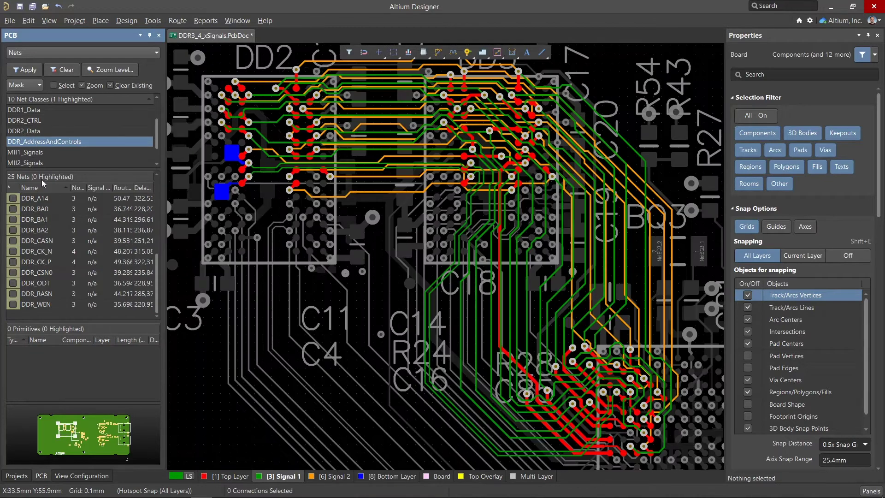
Step: Highlight the clock nets DDR_CK_N and DDR_CK_P together, and inspect address nets DDR_A0, DDR_A1 and DDR_A2 one by one
{"action": "left_click", "coordinate": [40, 250]}
{"action": "left_click", "coordinate": [38, 261], "text": "ctrl"}
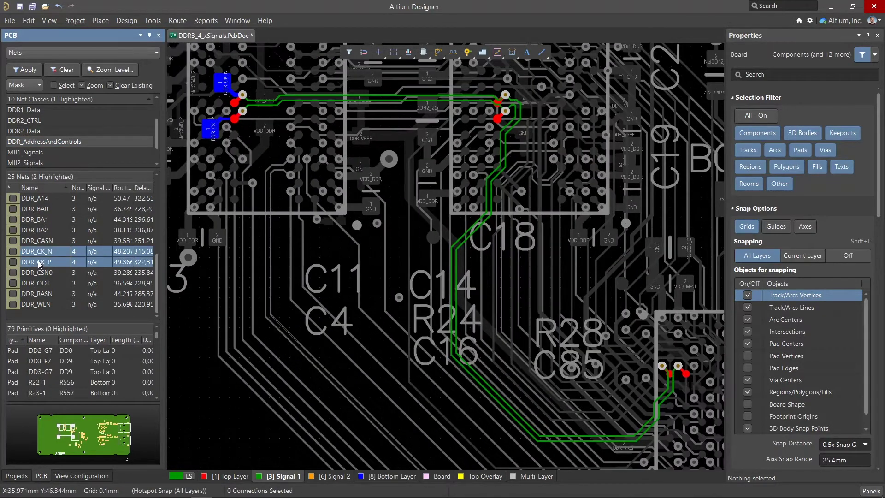
{"action": "scroll", "coordinate": [38, 249], "scroll_direction": "up", "scroll_amount": 4}
{"action": "scroll", "coordinate": [39, 252], "scroll_direction": "up", "scroll_amount": 2}
{"action": "left_click", "coordinate": [40, 199]}
{"action": "left_click", "coordinate": [40, 209]}
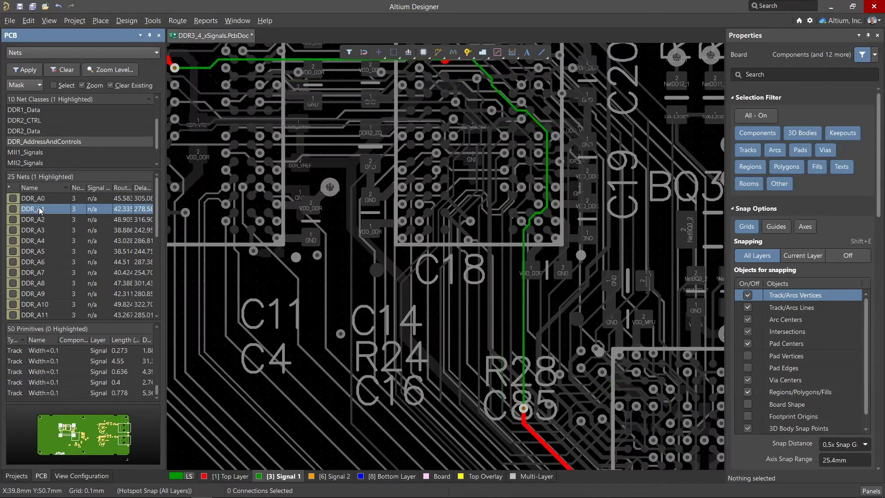
{"action": "left_click", "coordinate": [41, 219]}
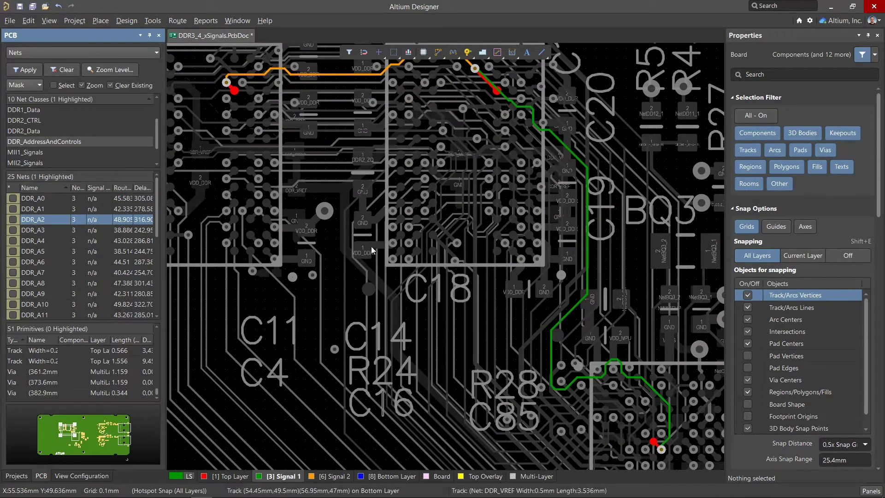
Step: Select the DDR_A2 route sections from DD1 through DD3 to DD2 to examine their lengths, and clear the net mask
{"action": "right_click_drag", "start_coordinate": [456, 213], "coordinate": [458, 269]}
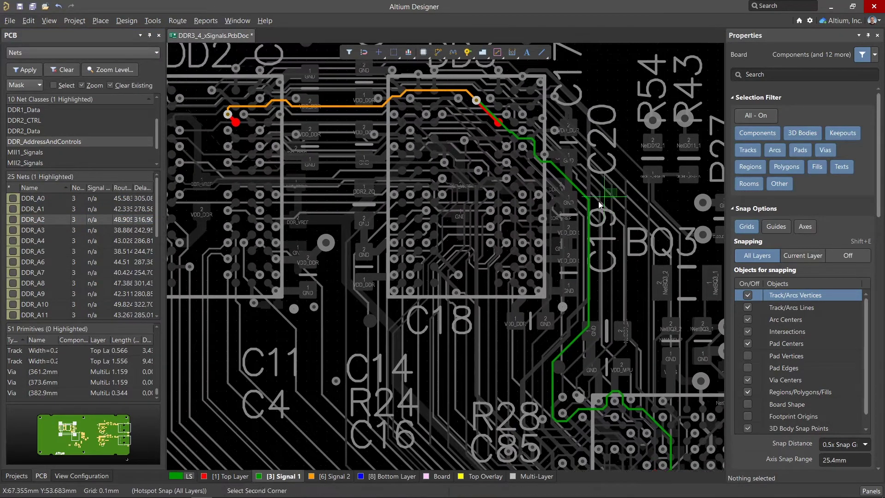
{"action": "left_click", "coordinate": [580, 219]}
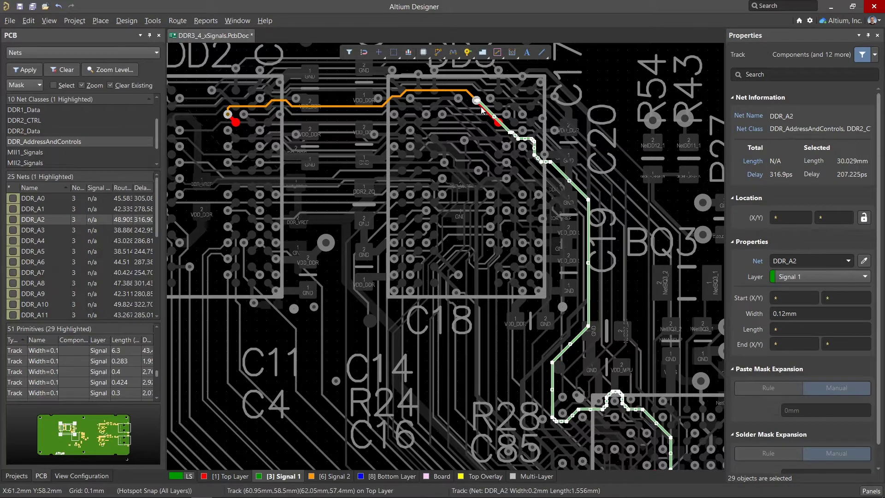
{"action": "left_click", "coordinate": [295, 103], "text": "shift"}
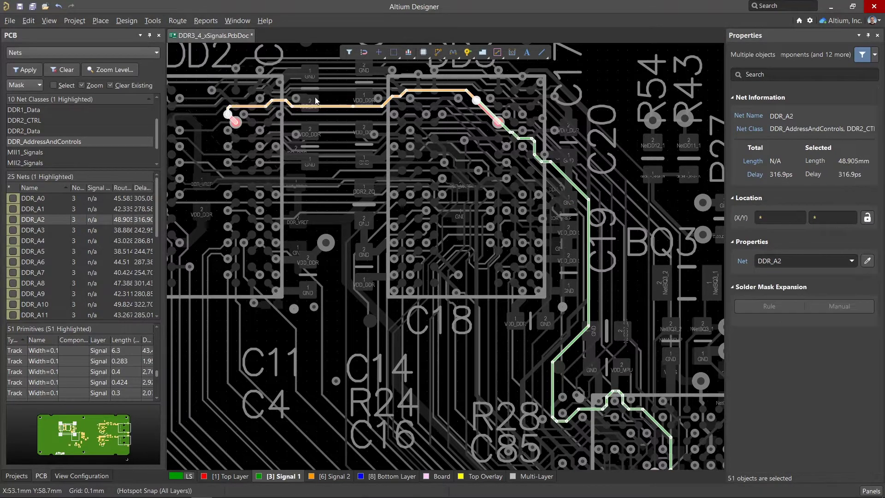
{"action": "left_click", "coordinate": [295, 103]}
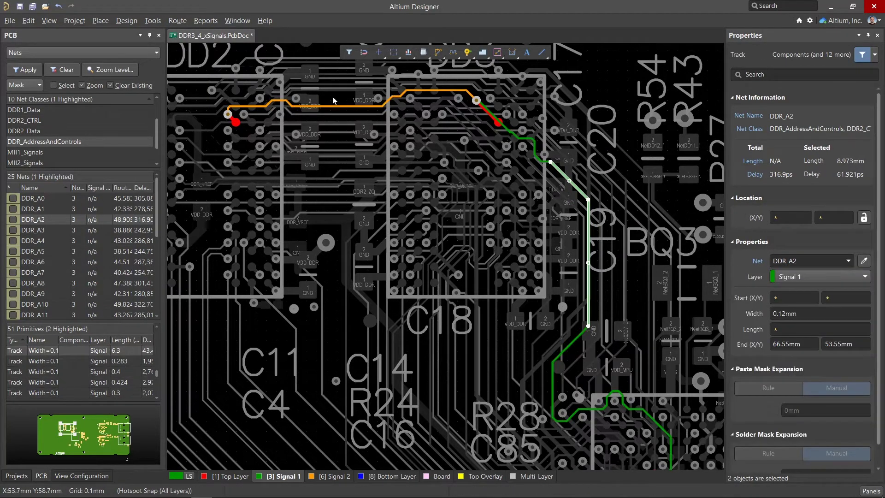
{"action": "scroll", "coordinate": [335, 100], "scroll_direction": "down", "scroll_amount": 5, "text": "ctrl"}
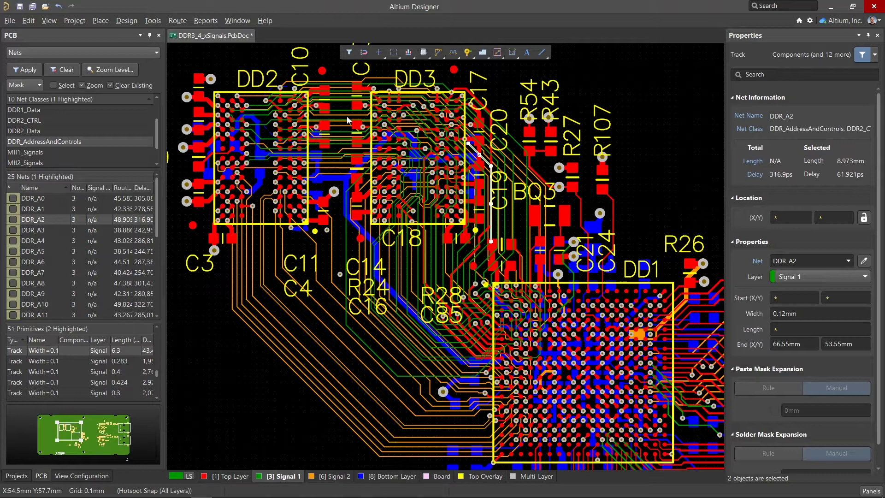
Step: Start the xSignals Multi-Chip Wizard and accept the On-Board DDR3 / DDR4 circuit with its preset bus width and length tolerances
{"action": "left_click", "coordinate": [133, 22]}
{"action": "mouse_move", "coordinate": [152, 122]}
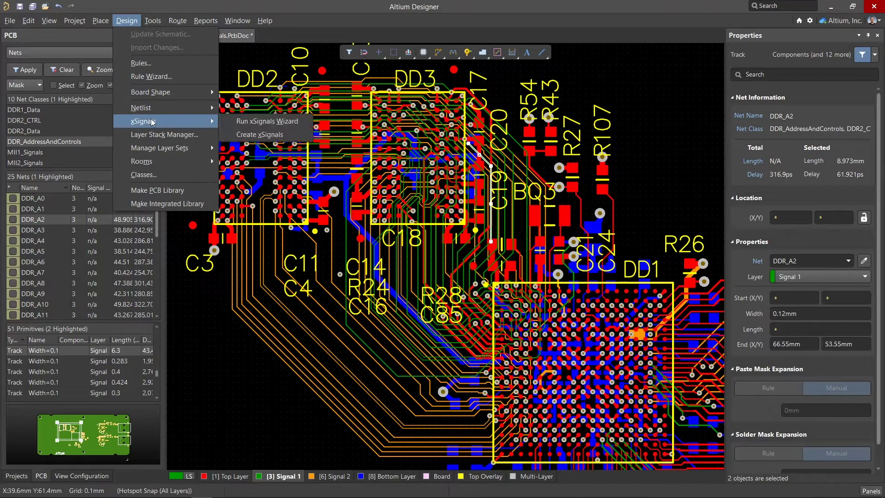
{"action": "left_click", "coordinate": [234, 121]}
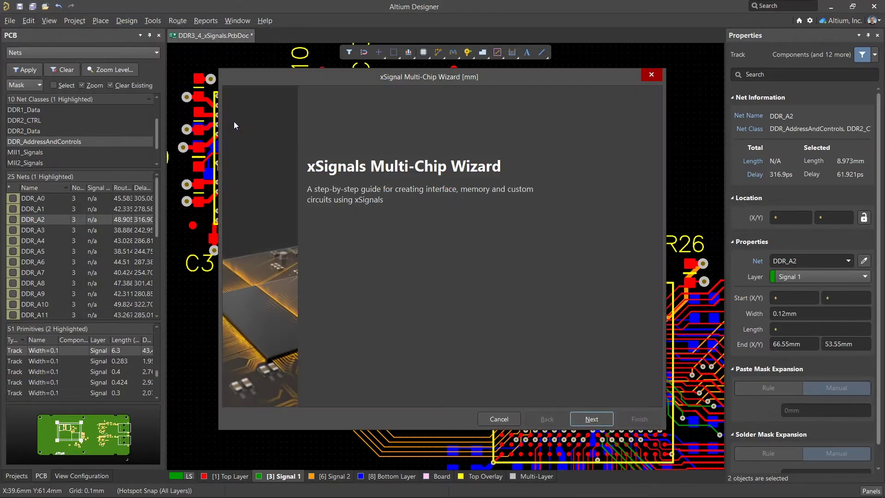
{"action": "left_click", "coordinate": [587, 413]}
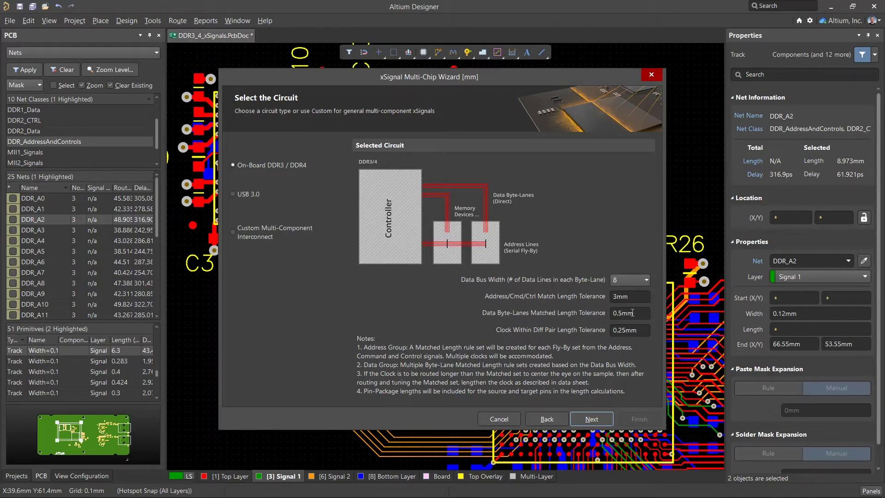
{"action": "double_click", "coordinate": [631, 313]}
{"action": "left_click", "coordinate": [640, 331]}
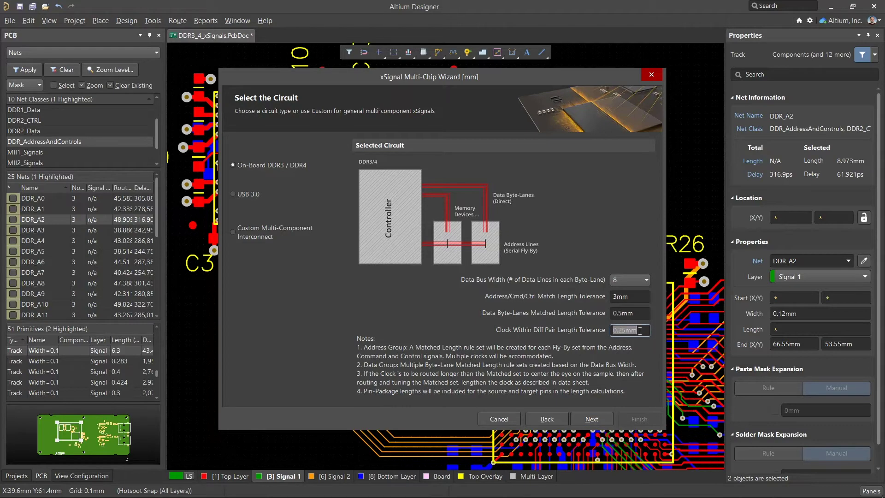
{"action": "left_click", "coordinate": [583, 418]}
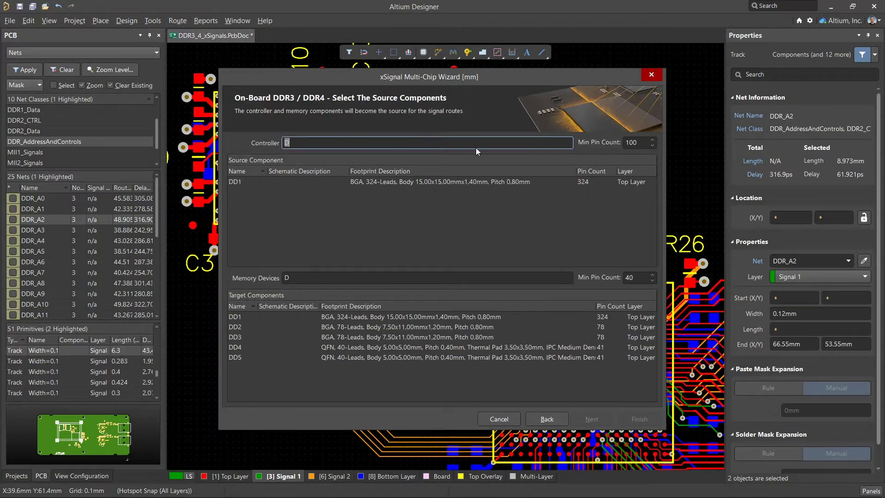
Step: Choose DD1 as the source controller and DD2 and DD3 as the target memory devices, and continue to the address group
{"action": "key", "text": "Tab"}
{"action": "left_click", "coordinate": [254, 183]}
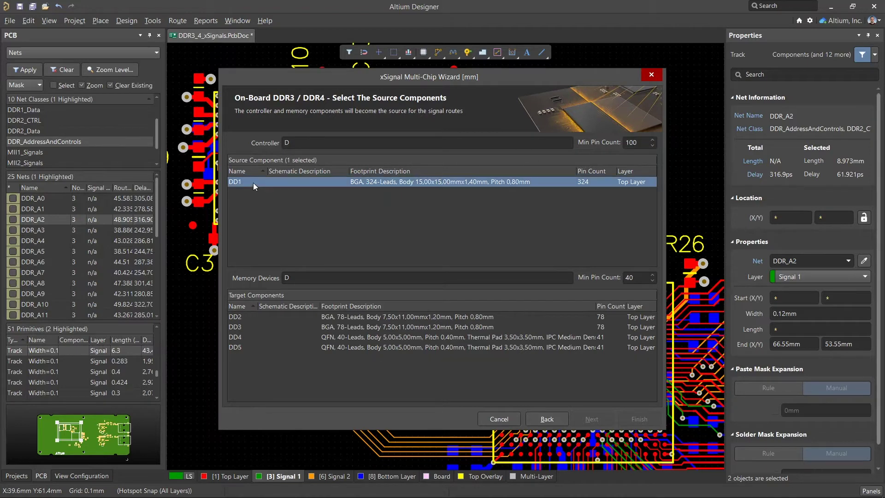
{"action": "left_click", "coordinate": [247, 318]}
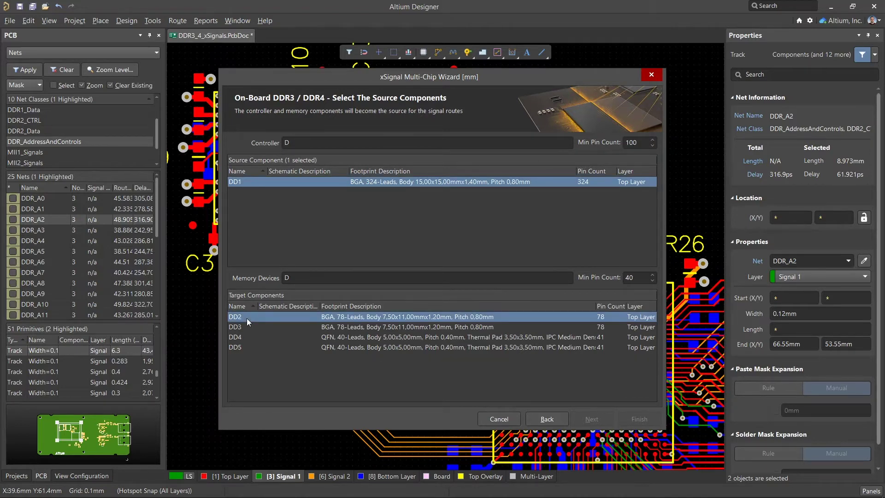
{"action": "left_click", "coordinate": [244, 325], "text": "shift"}
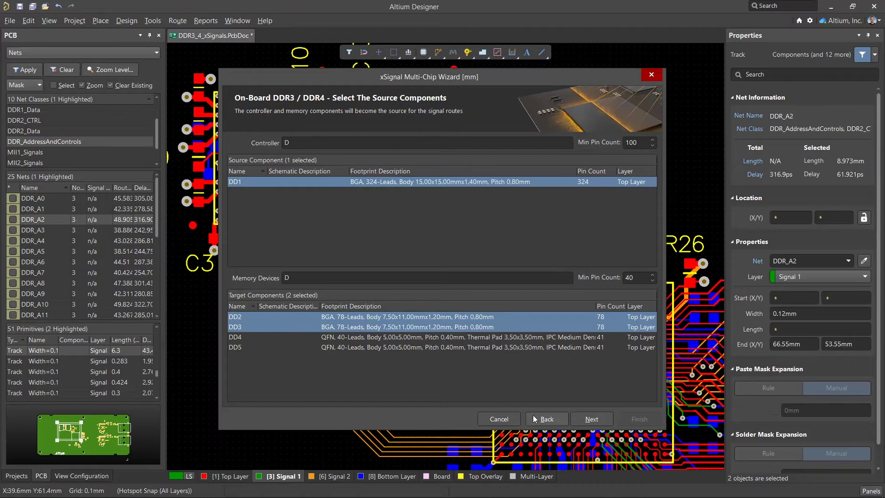
{"action": "left_click", "coordinate": [590, 421]}
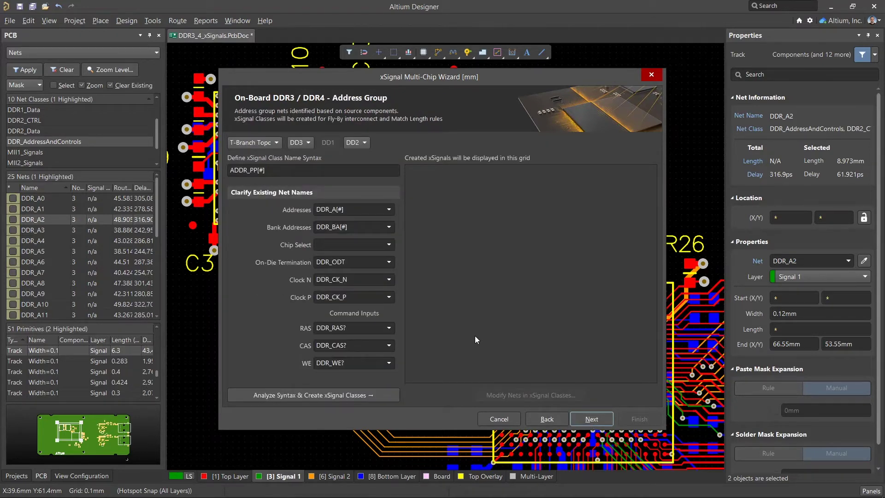
Step: Set the address group to Fly-By Topology and move the wizard aside so the memory chips can be seen
{"action": "left_click", "coordinate": [271, 144]}
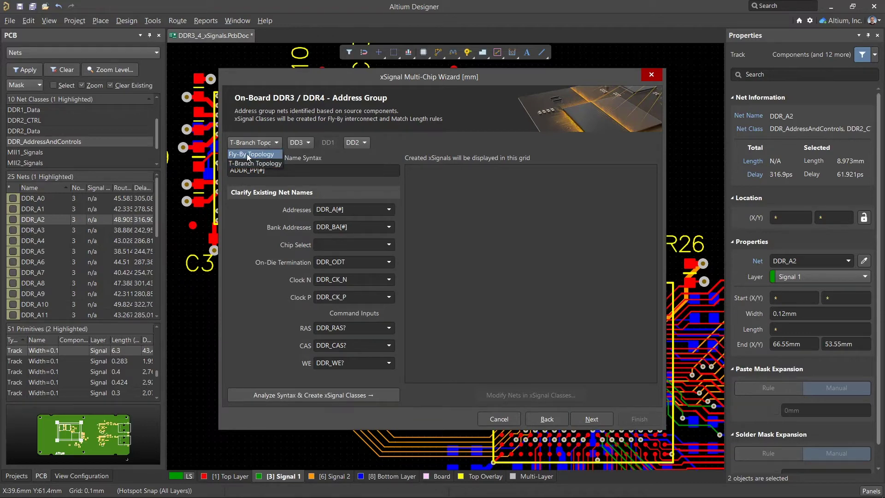
{"action": "left_click", "coordinate": [247, 154]}
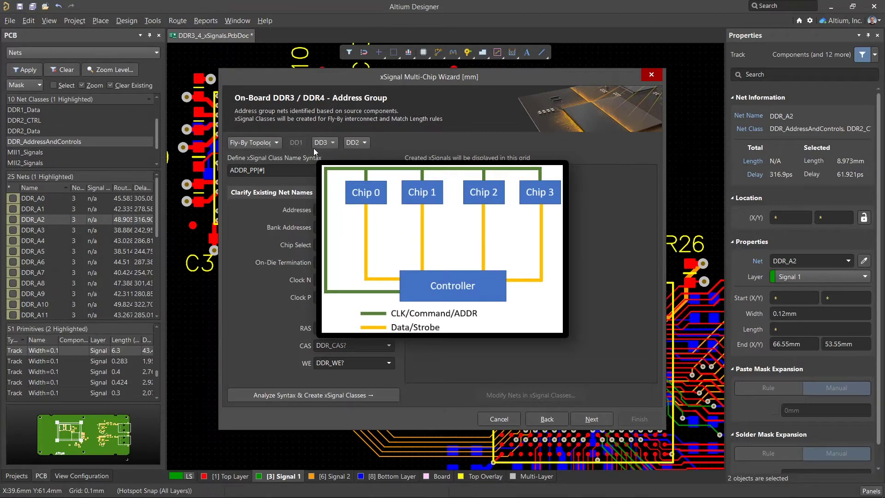
{"action": "left_click_drag", "start_coordinate": [337, 79], "coordinate": [279, 103]}
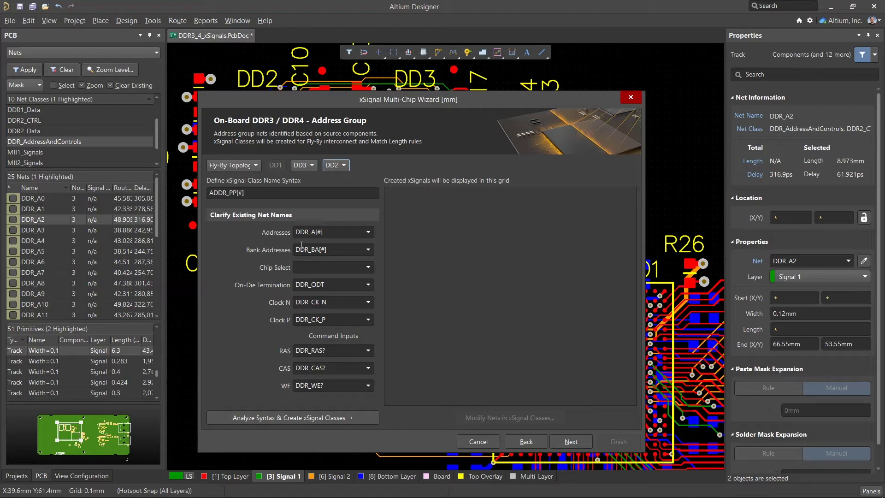
Step: Assign DDR_CSN0 as the Chip Select net and create the address group's xSignal classes
{"action": "left_click", "coordinate": [368, 266]}
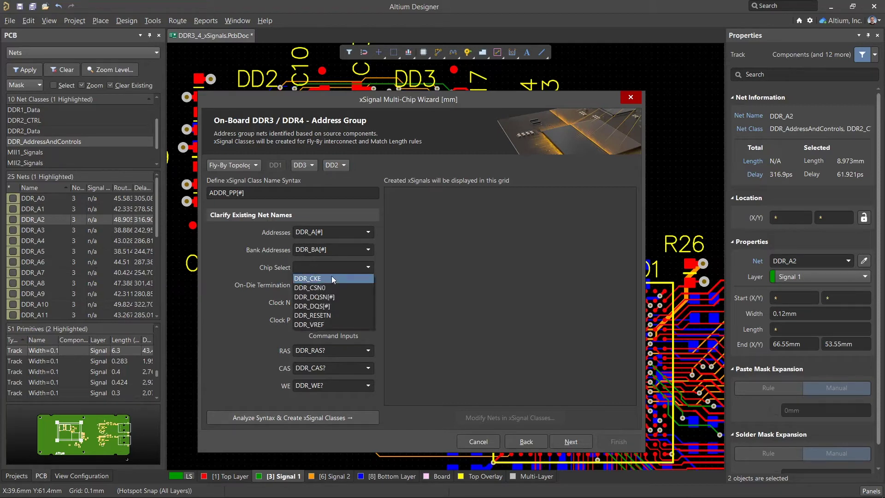
{"action": "left_click", "coordinate": [319, 288]}
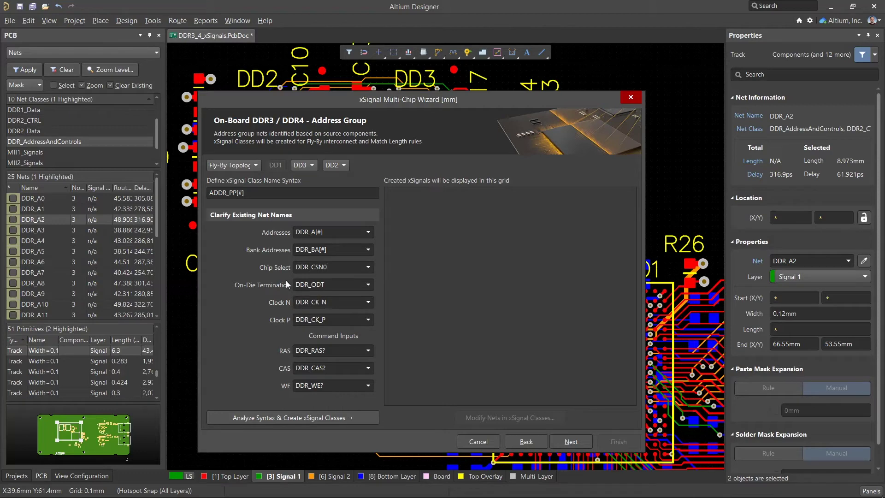
{"action": "left_click", "coordinate": [284, 416]}
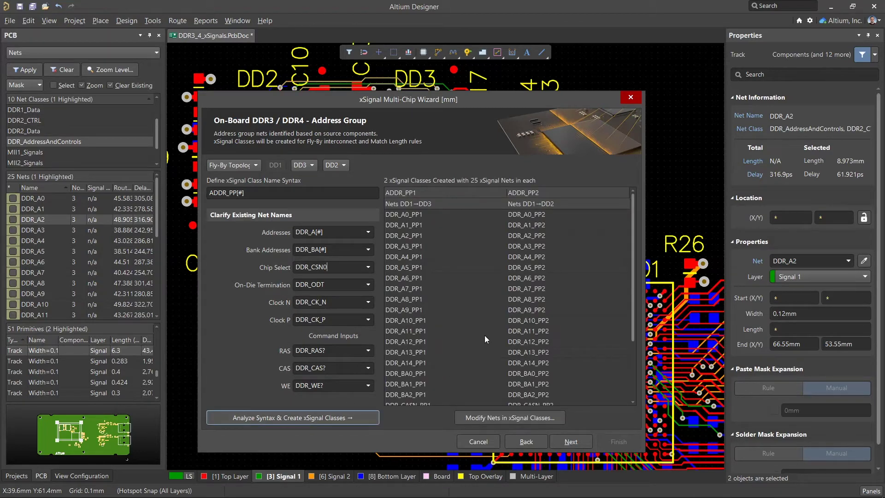
{"action": "scroll", "coordinate": [485, 336], "scroll_direction": "down", "scroll_amount": 2}
{"action": "scroll", "coordinate": [485, 336], "scroll_direction": "down", "scroll_amount": 1}
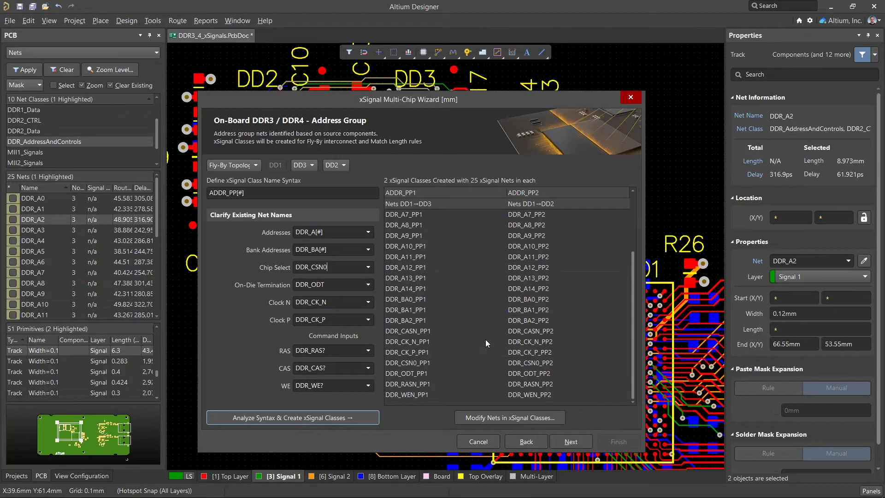
Step: Examine the member list of the ADDR_PP1 xSignal class without changing it
{"action": "left_click", "coordinate": [475, 418]}
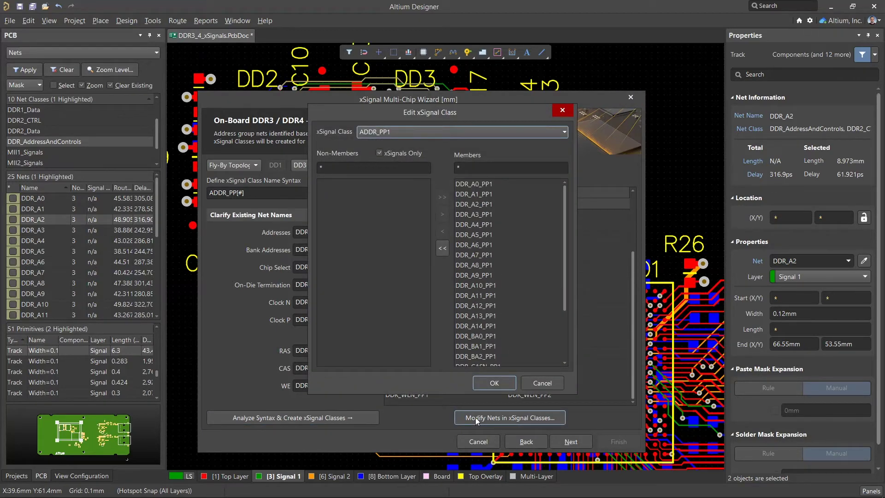
{"action": "left_click", "coordinate": [468, 247]}
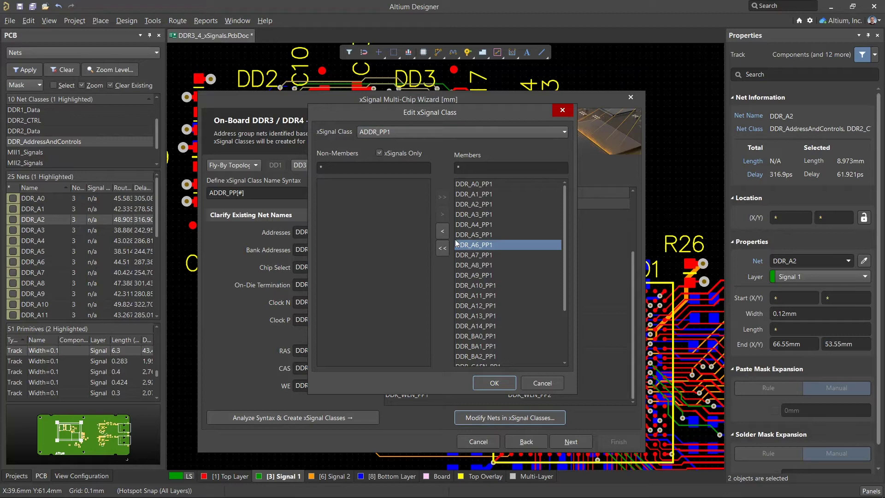
{"action": "left_click", "coordinate": [534, 383]}
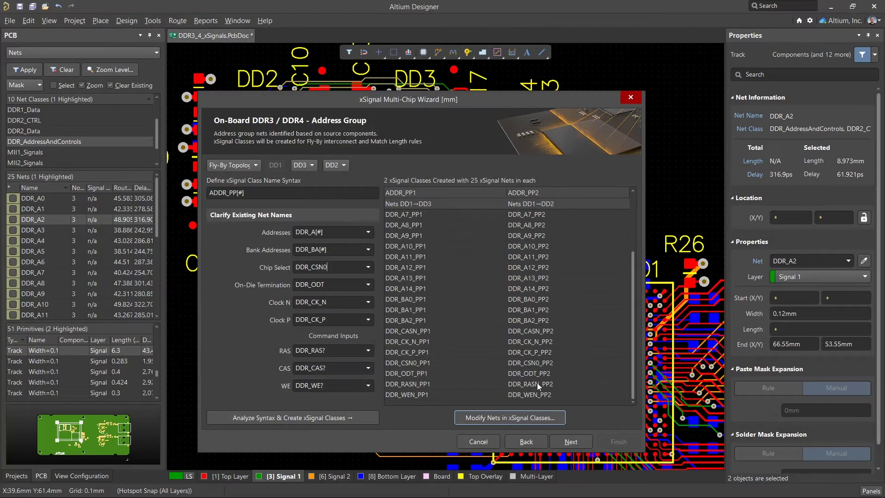
Step: Continue to the data group and assign DDR_DQSN[#] as Data Strobe N and DDR_DQS[#] as Data Strobe P
{"action": "left_click", "coordinate": [567, 442]}
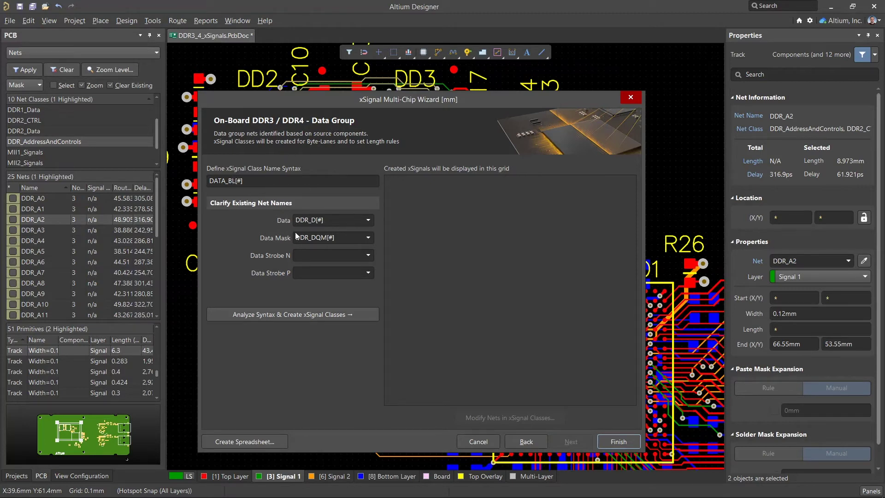
{"action": "left_click", "coordinate": [370, 255]}
{"action": "left_click", "coordinate": [335, 276]}
{"action": "left_click", "coordinate": [335, 274]}
{"action": "left_click", "coordinate": [329, 291]}
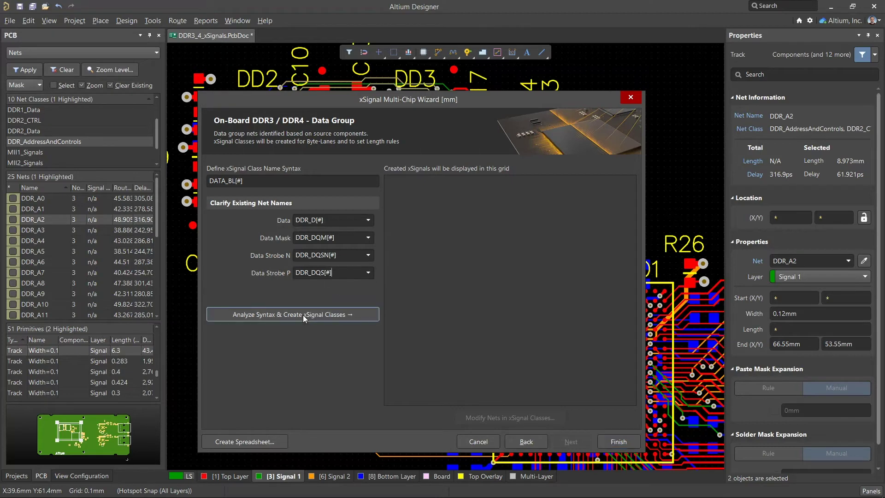
Step: Create the data group's byte-lane xSignal classes from the assigned net names and finish the wizard
{"action": "left_click", "coordinate": [303, 314]}
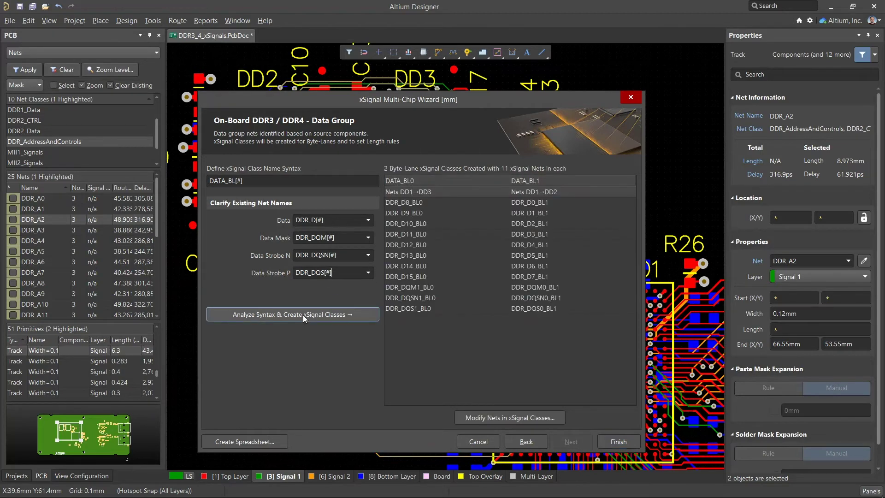
{"action": "left_click", "coordinate": [618, 443]}
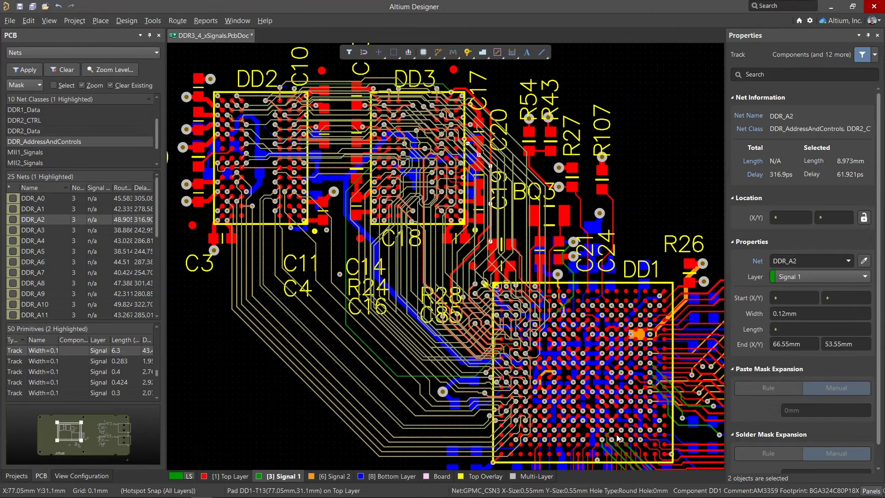
Step: List the board's xSignals and examine the routing of classes DATA_BL1, ADDR_PP1 and ADDR_PP2, closing by removing the highlight mask
{"action": "left_click", "coordinate": [128, 52]}
{"action": "left_click", "coordinate": [62, 73]}
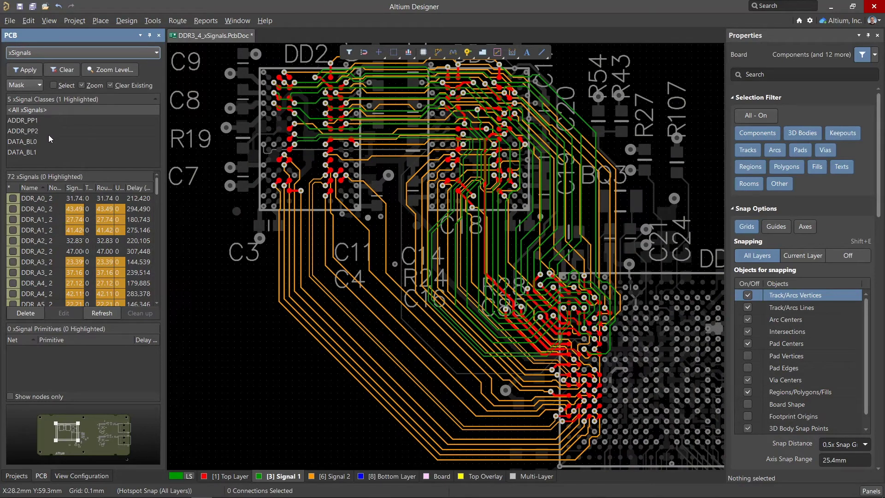
{"action": "left_click", "coordinate": [33, 151]}
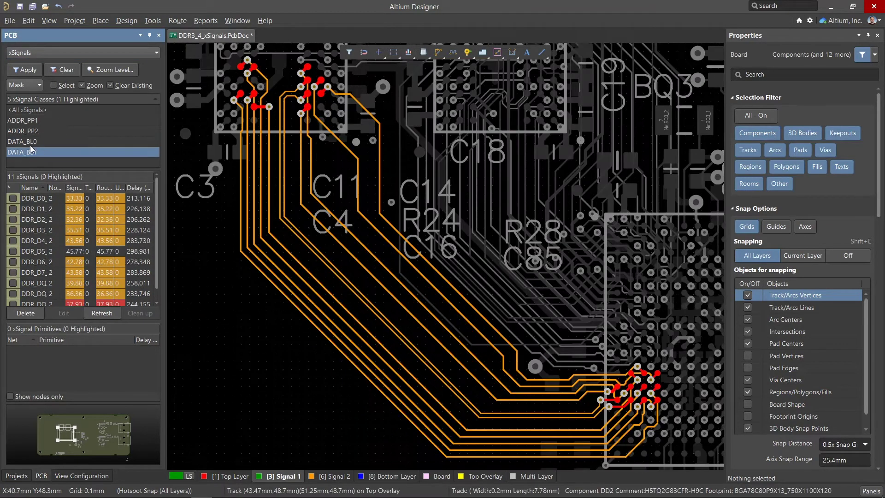
{"action": "left_click", "coordinate": [27, 120]}
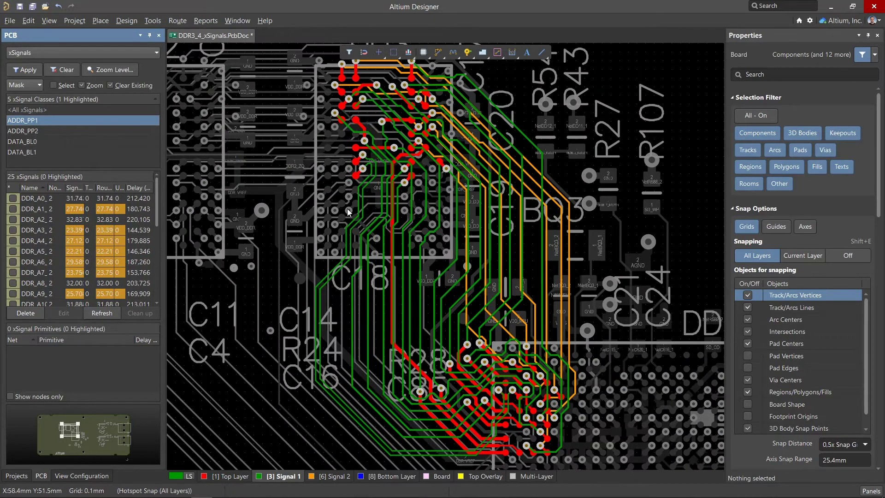
{"action": "left_click", "coordinate": [25, 131]}
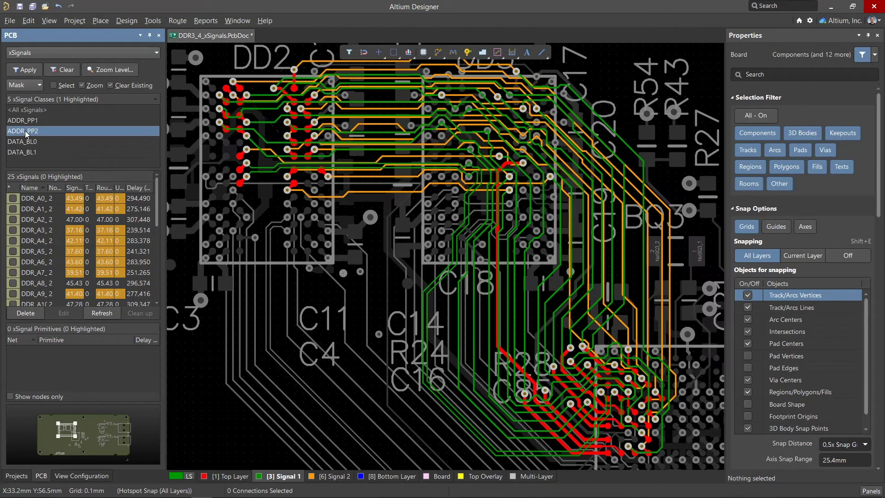
{"action": "left_click", "coordinate": [194, 352]}
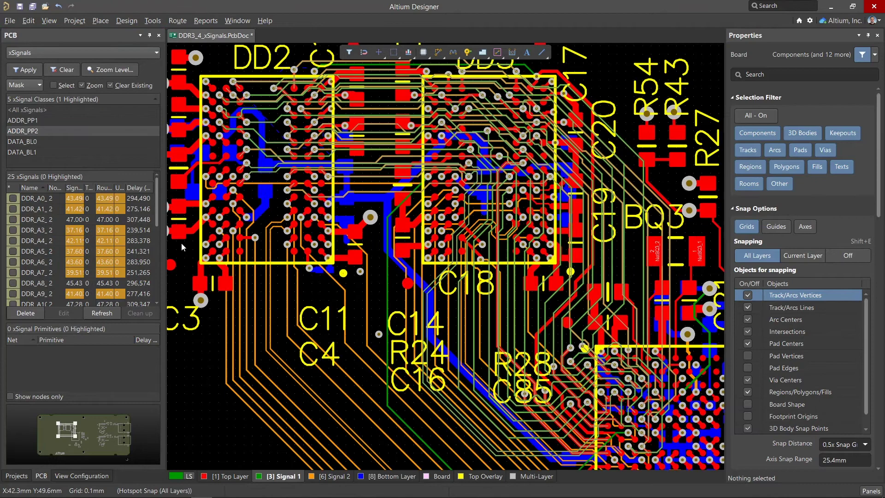
Step: Review the scopes and tolerances of the Matched Lengths rules for DATA_BL1, DATA_BL0, ADDR_PP2 and DDR_CLOCKS_STROBES without changing them
{"action": "left_click", "coordinate": [126, 20]}
{"action": "left_click", "coordinate": [137, 63]}
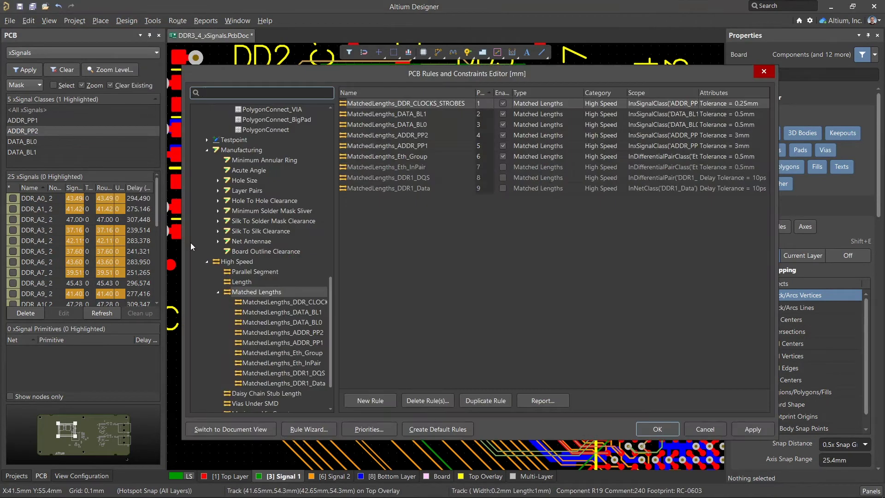
{"action": "left_click", "coordinate": [304, 312]}
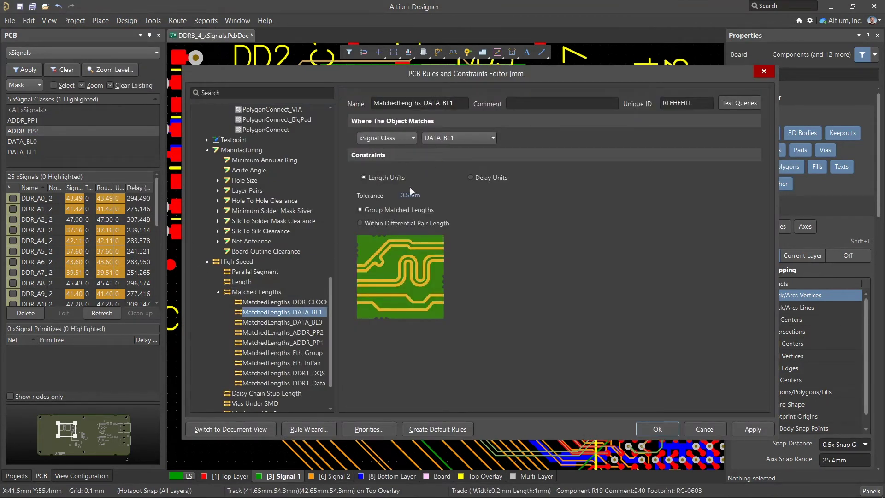
{"action": "left_click", "coordinate": [303, 322]}
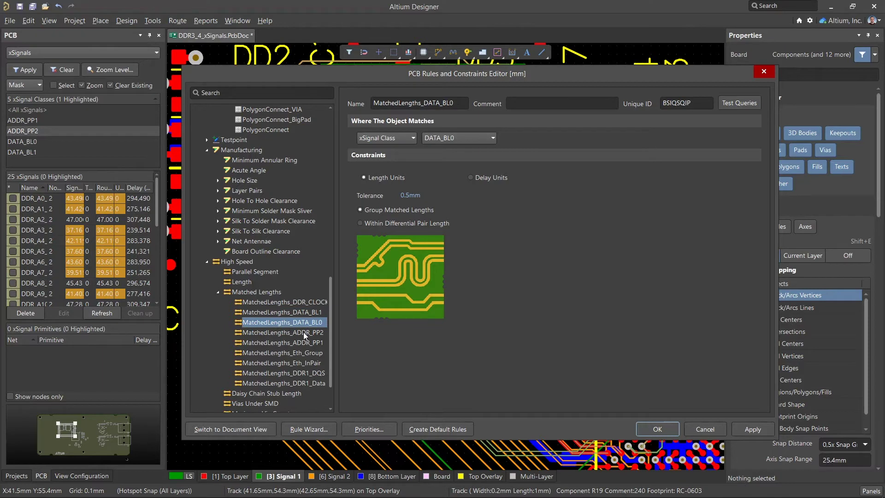
{"action": "left_click", "coordinate": [304, 332]}
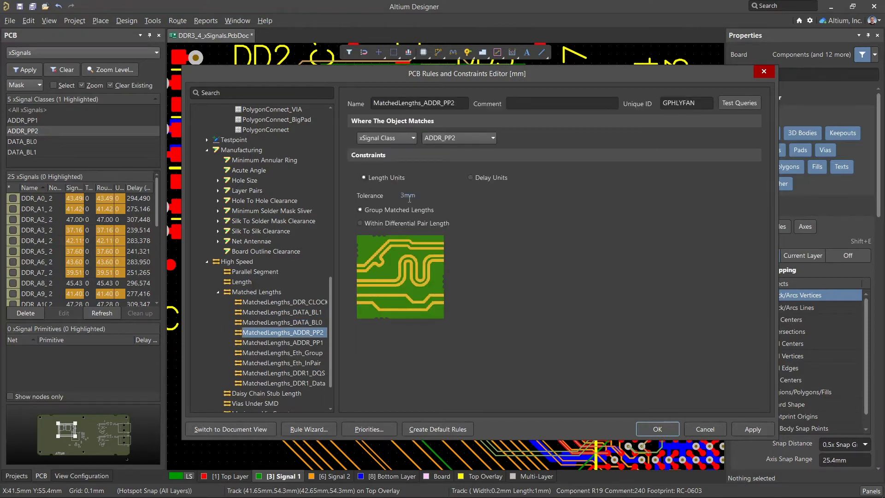
{"action": "left_click", "coordinate": [306, 303]}
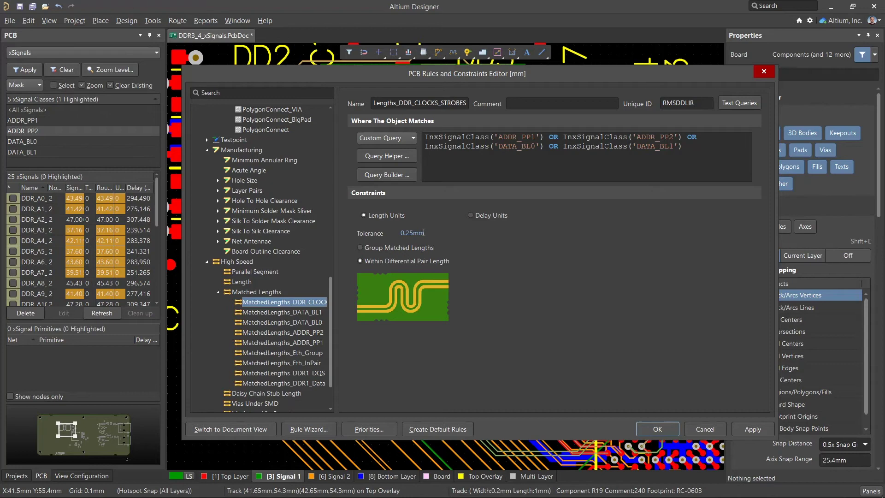
{"action": "left_click", "coordinate": [672, 429]}
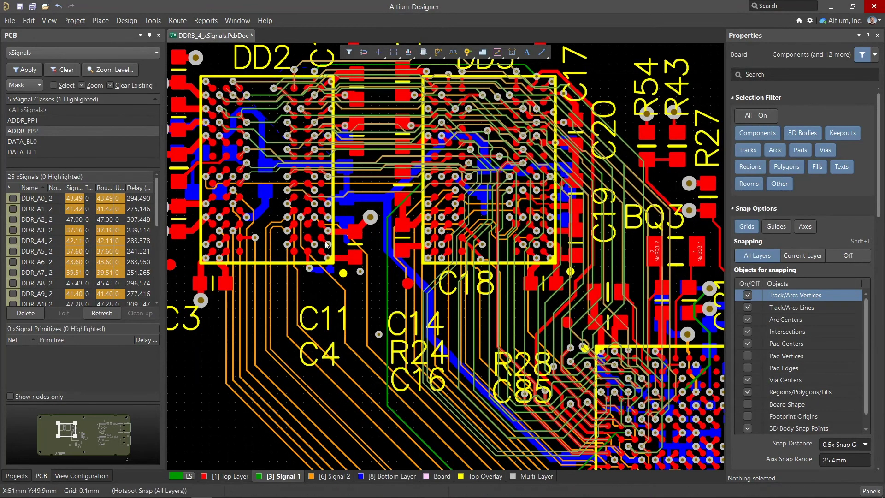
Step: Isolate the DDR_A0 xSignal of class ADDR_PP2 and start Interactive Length Tuning on the Signal 1 address traces near DD3
{"action": "left_click", "coordinate": [33, 199]}
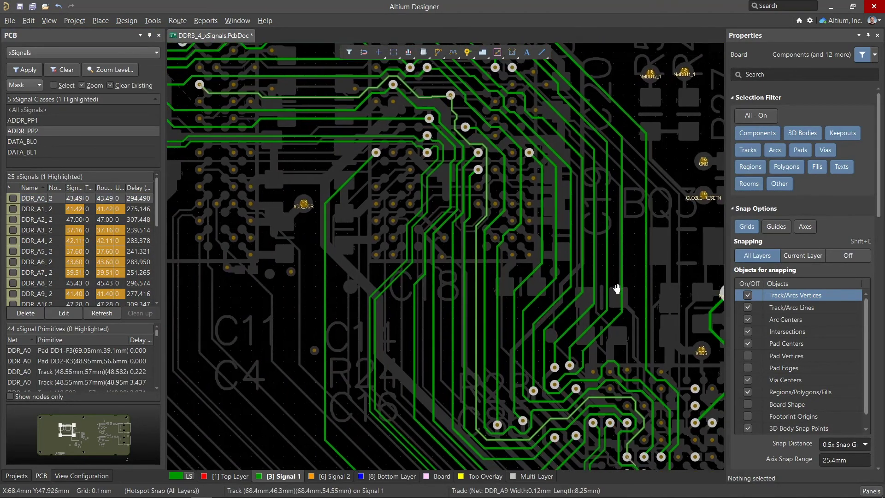
{"action": "right_click_drag", "start_coordinate": [617, 288], "coordinate": [594, 352]}
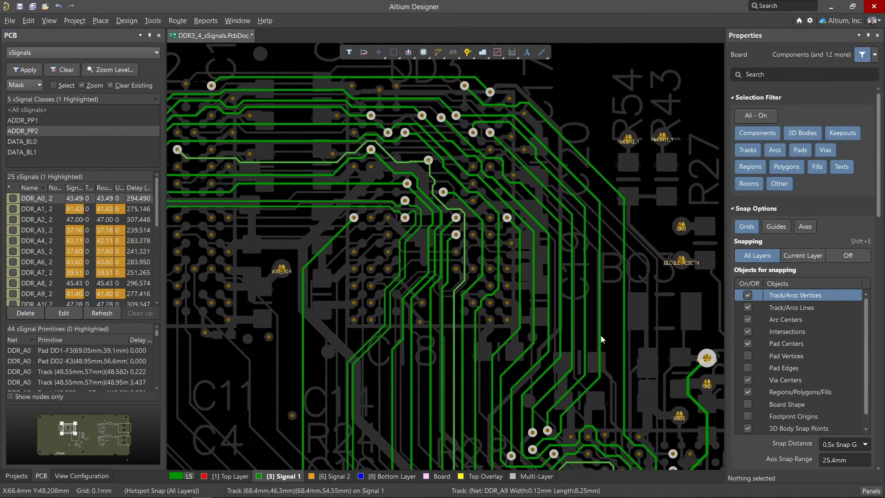
{"action": "left_click", "coordinate": [454, 52]}
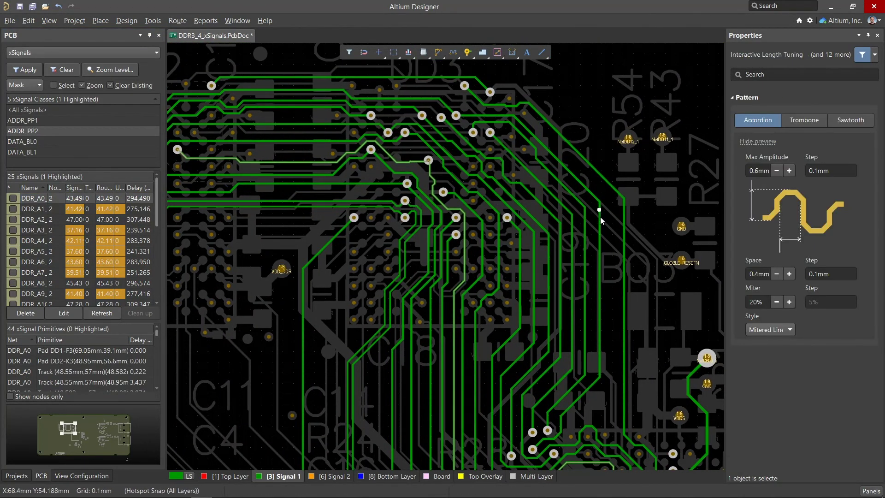